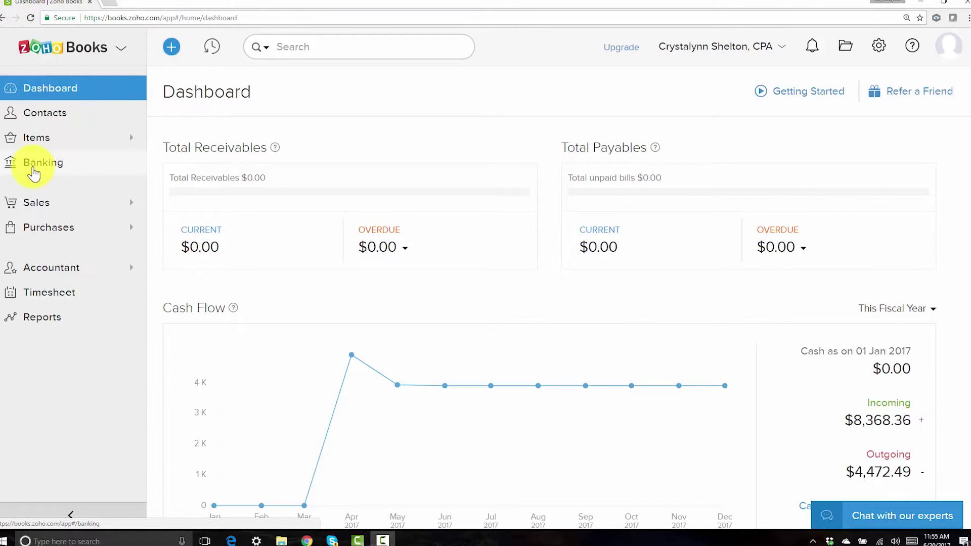
- Open the page for connecting a bank or credit card from Banking and browse the list of supported institutions
{"action": "left_click", "coordinate": [33, 173]}
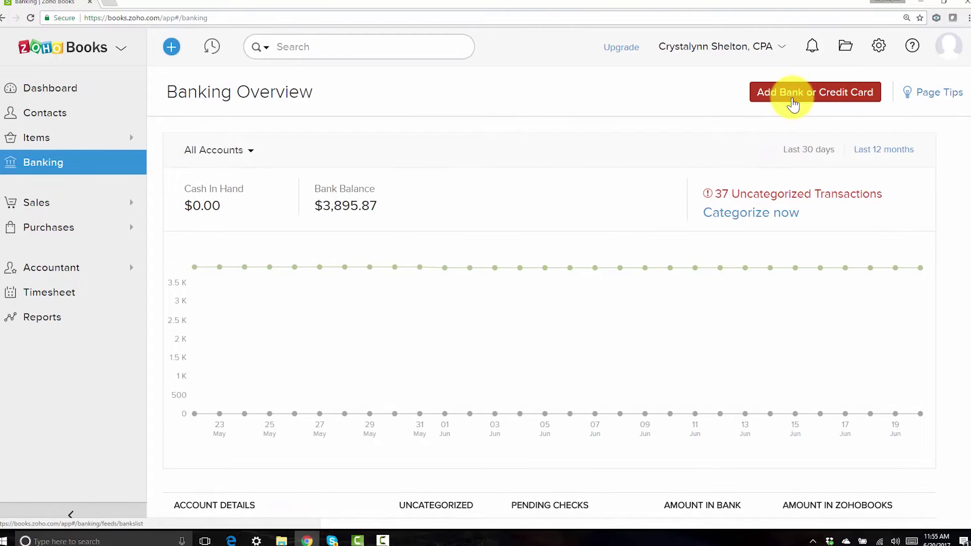
{"action": "left_click", "coordinate": [811, 105]}
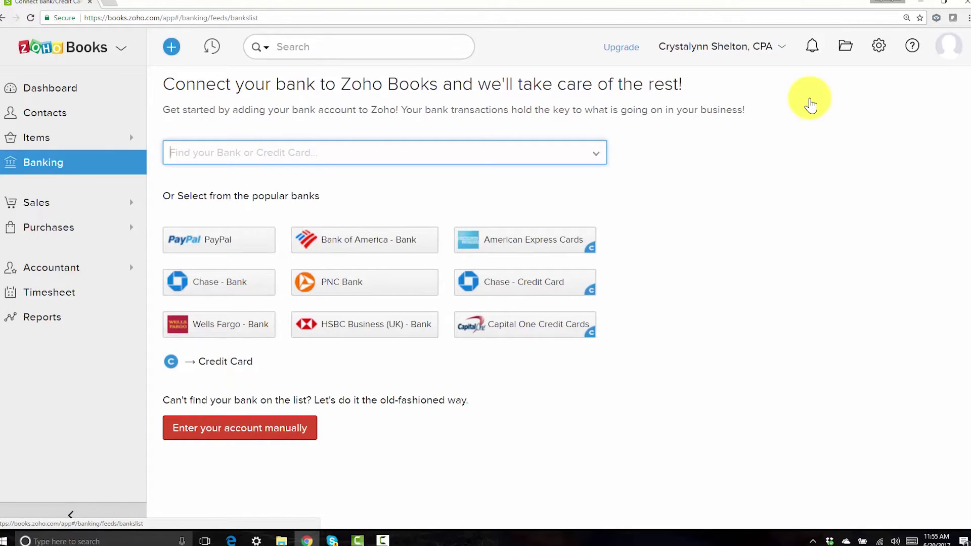
{"action": "left_click", "coordinate": [595, 154]}
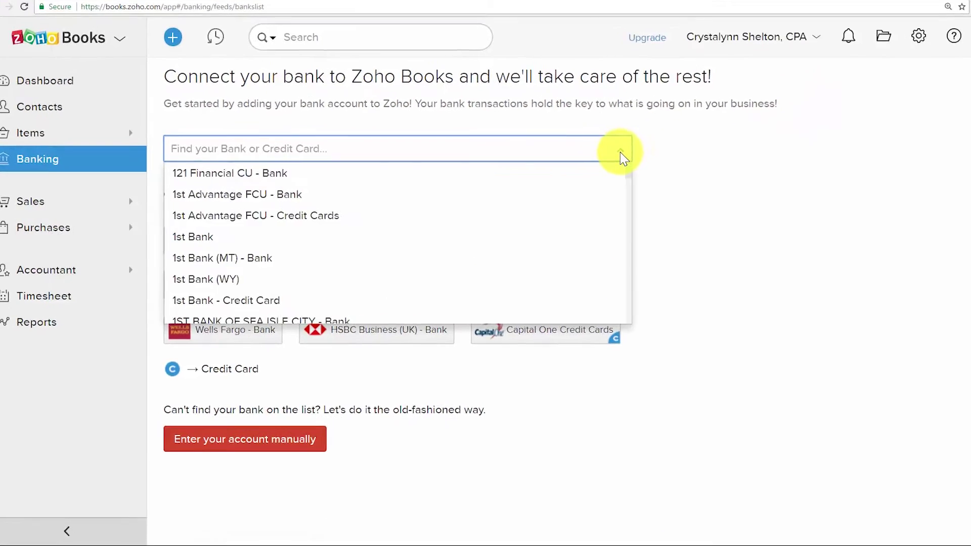
{"action": "left_click", "coordinate": [622, 155]}
{"action": "left_click", "coordinate": [622, 155]}
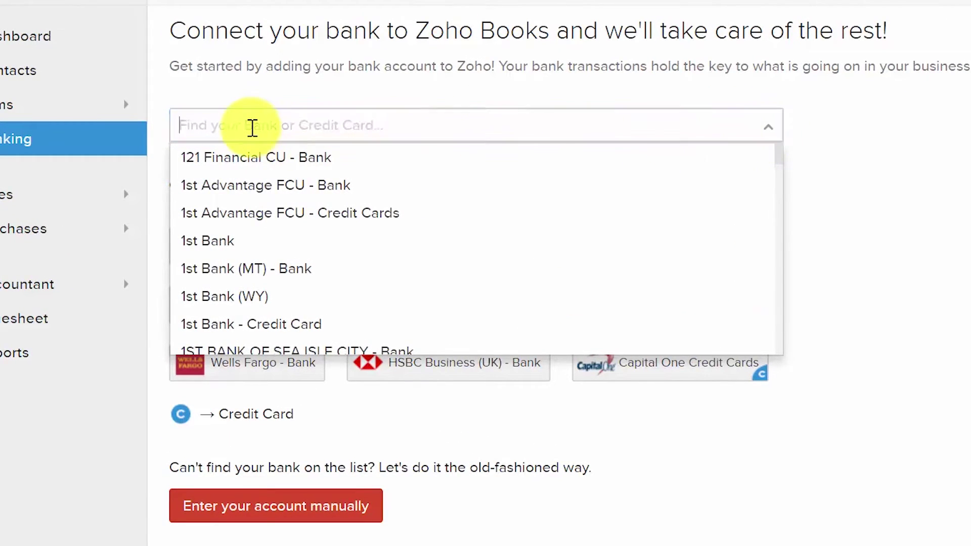
{"action": "left_click", "coordinate": [252, 127]}
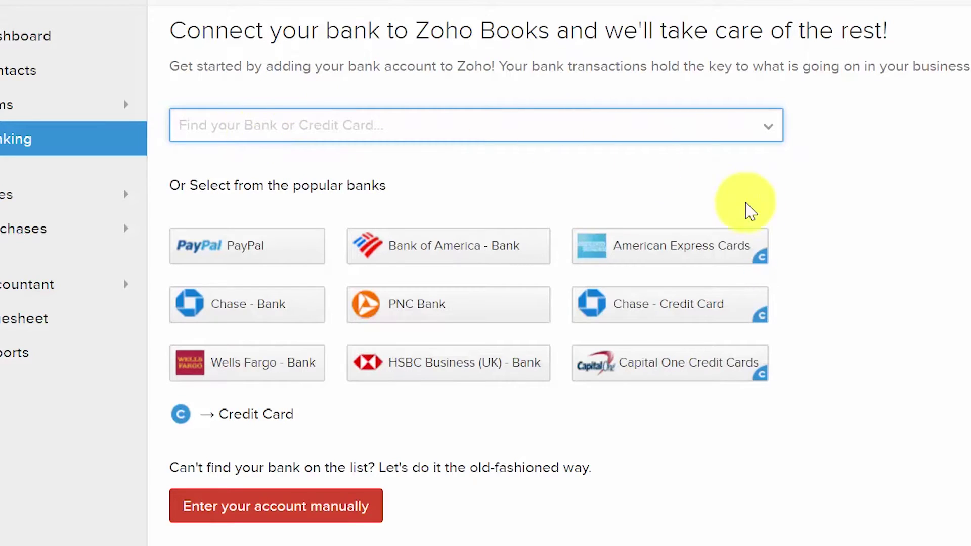
{"action": "left_click", "coordinate": [730, 201]}
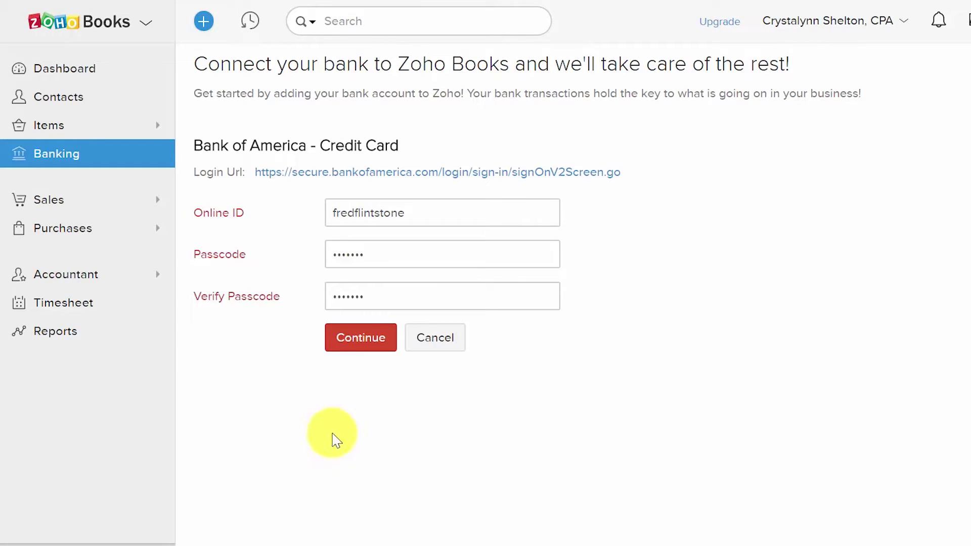
- Submit the Bank of America - Credit Card login details and select the FIRST500 SAVINGS and EMERGENCY FUND accounts
{"action": "left_click", "coordinate": [361, 339]}
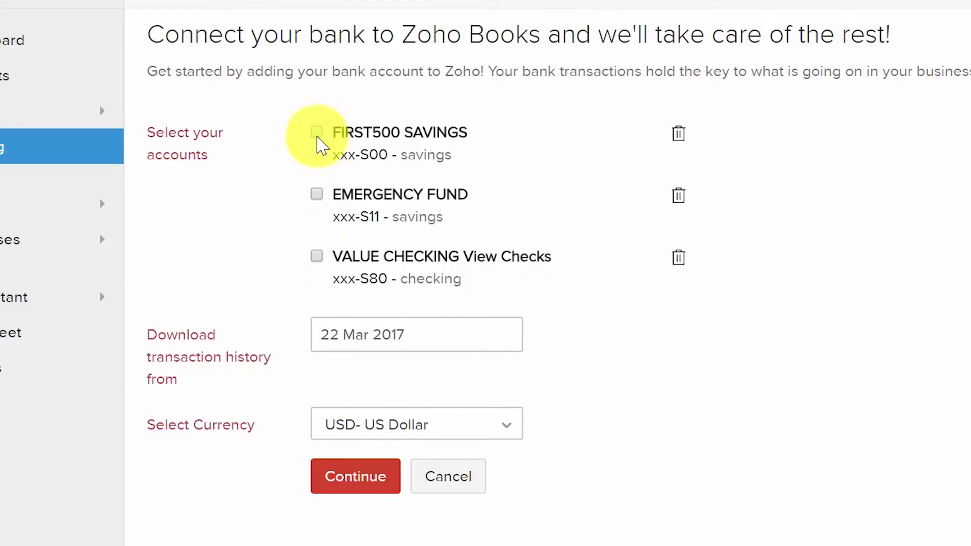
{"action": "left_click", "coordinate": [317, 134]}
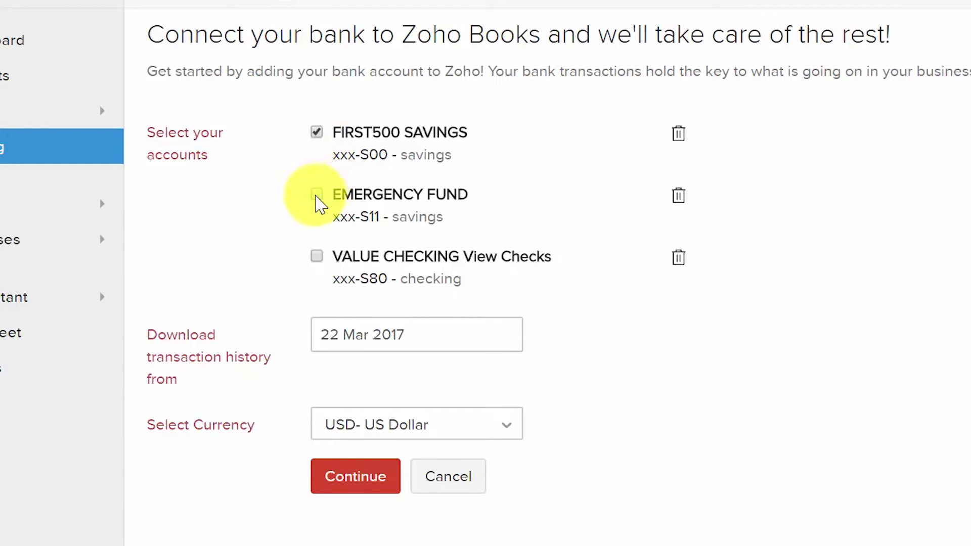
{"action": "left_click", "coordinate": [318, 203]}
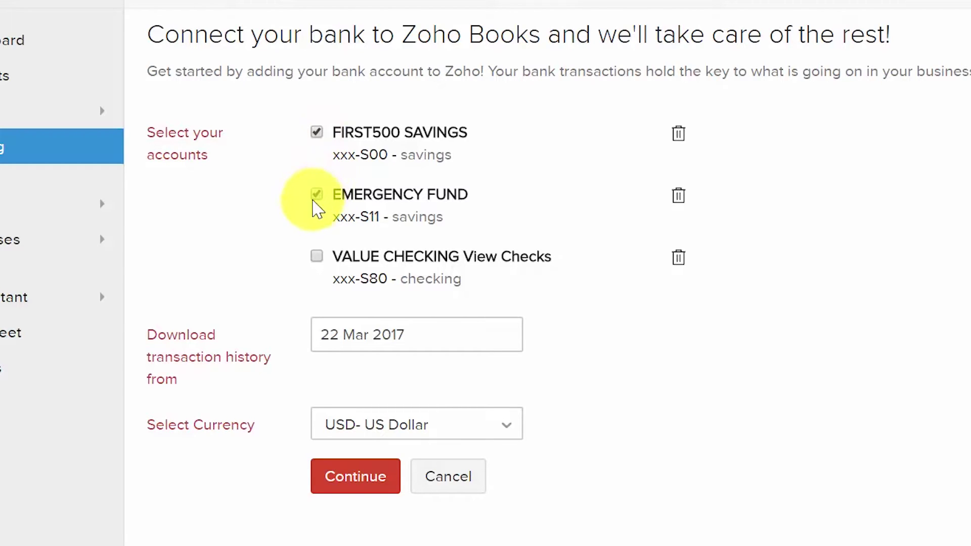
- Set the transaction history download to start from 01 May 2017 and continue with USD- US Dollar as the currency
{"action": "left_click", "coordinate": [423, 332]}
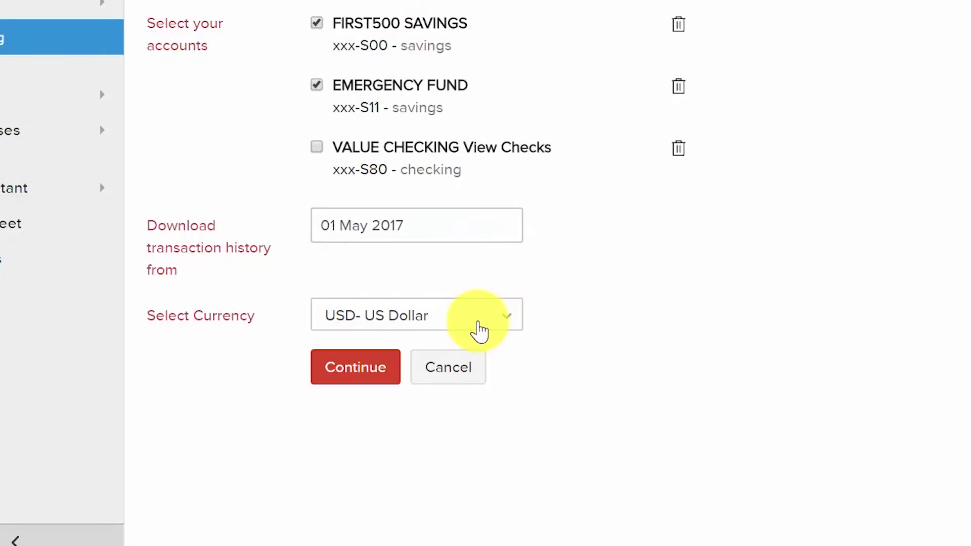
{"action": "left_click", "coordinate": [512, 321]}
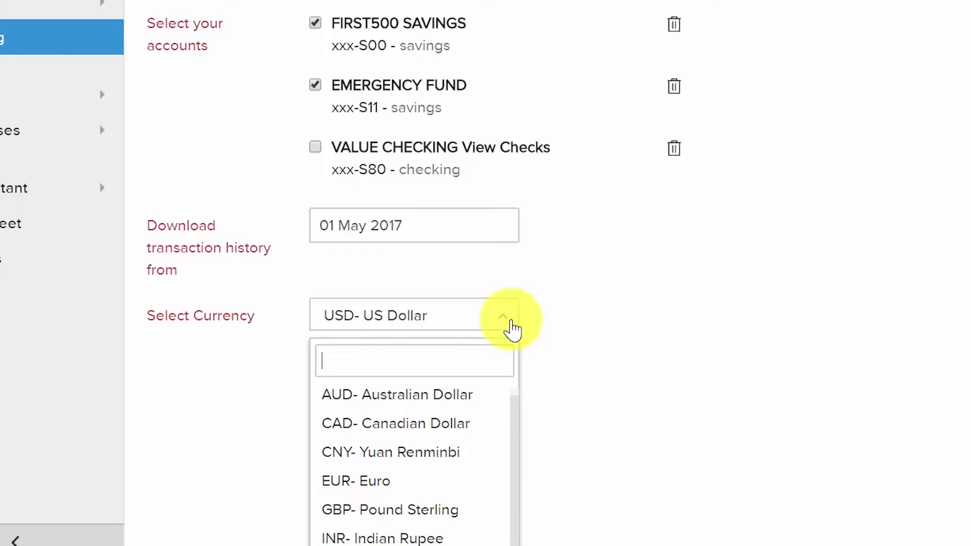
{"action": "left_click", "coordinate": [577, 351]}
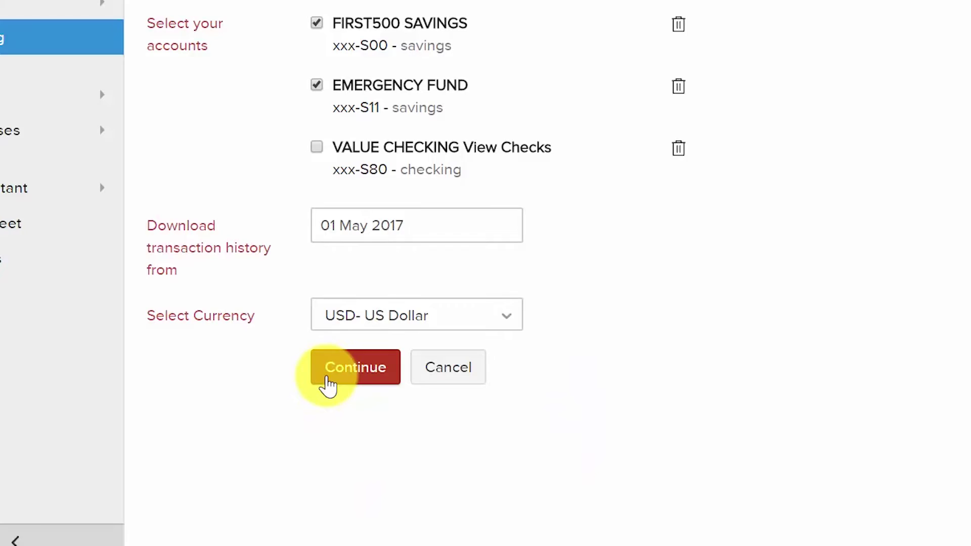
{"action": "left_click", "coordinate": [329, 383]}
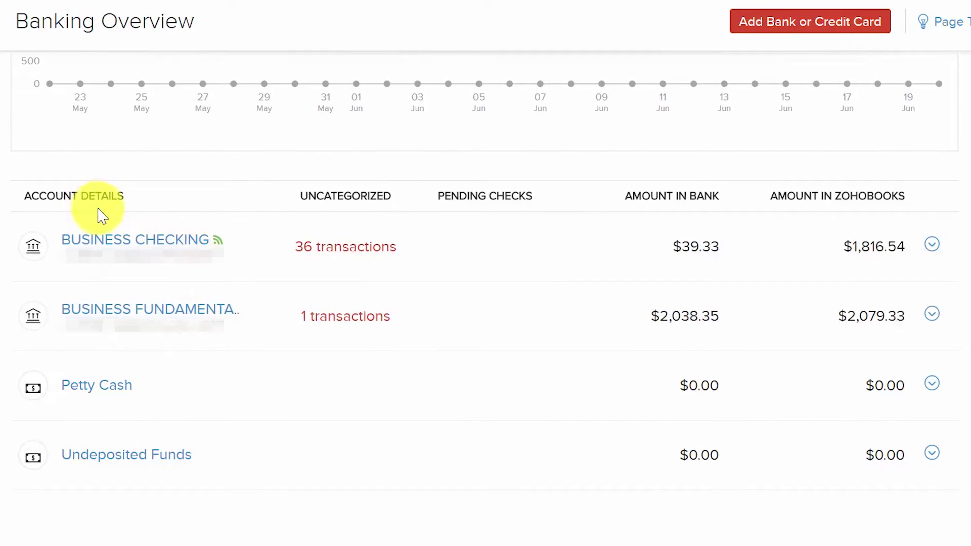
- Open the uncategorized 22 Mar 2017 withdrawal of the BUSINESS FUNDAMENTALS CHK account for manual categorization
{"action": "left_click", "coordinate": [101, 244]}
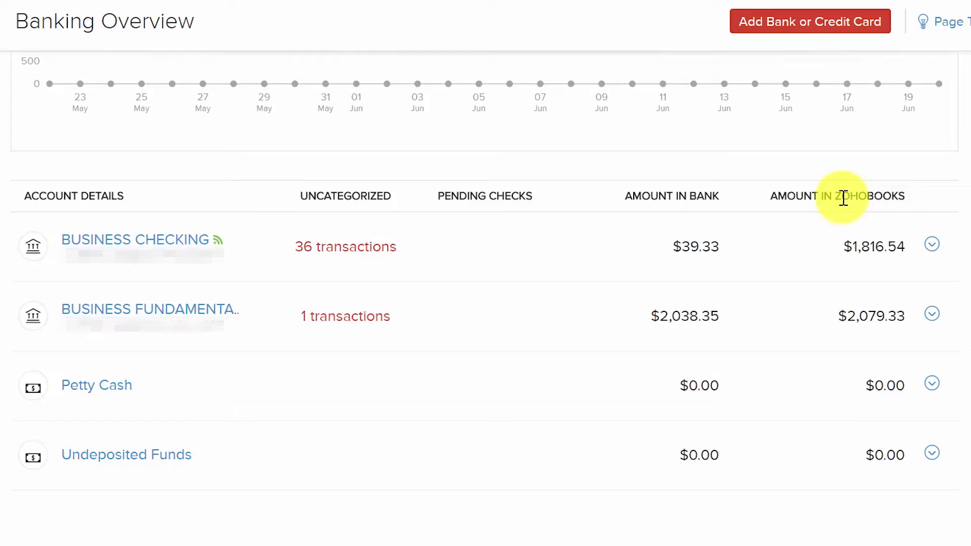
{"action": "left_click", "coordinate": [333, 322]}
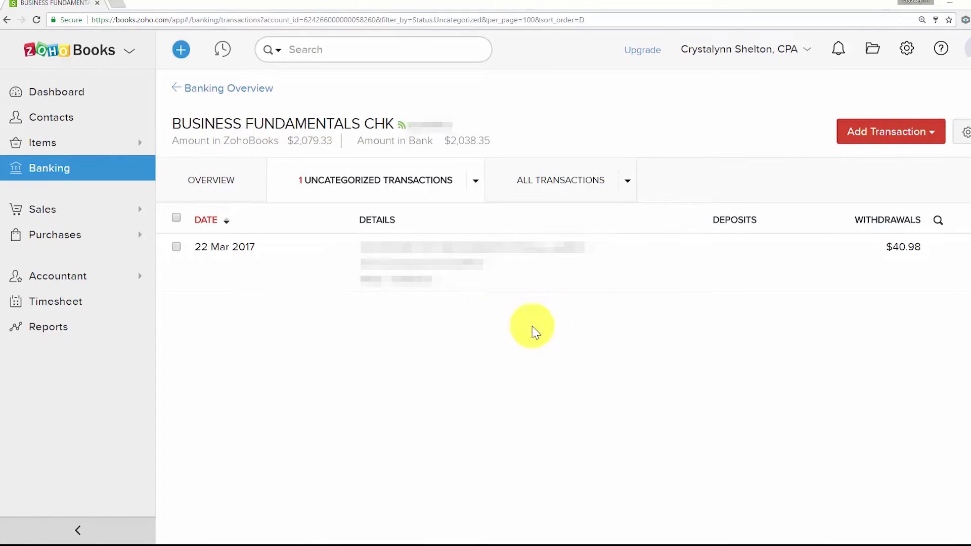
{"action": "left_click", "coordinate": [415, 255]}
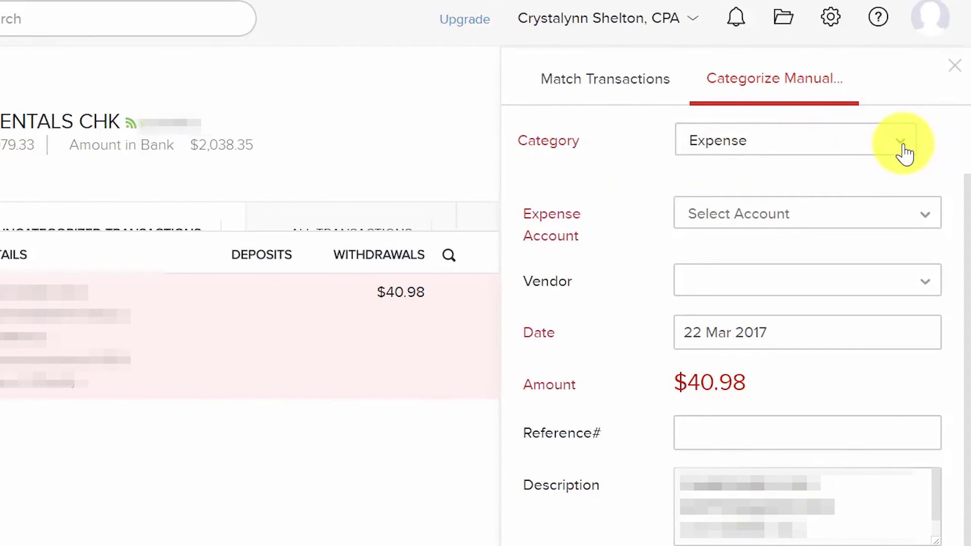
- Categorize the withdrawal as Expense and assign it to the Web Hosting expense account
{"action": "left_click", "coordinate": [902, 144]}
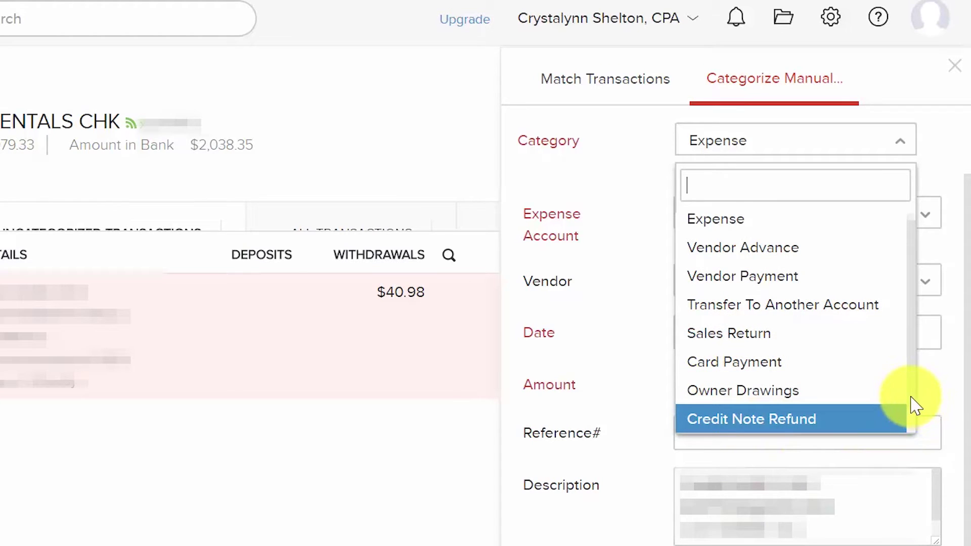
{"action": "scroll", "coordinate": [911, 429], "scroll_direction": "down", "scroll_amount": 1}
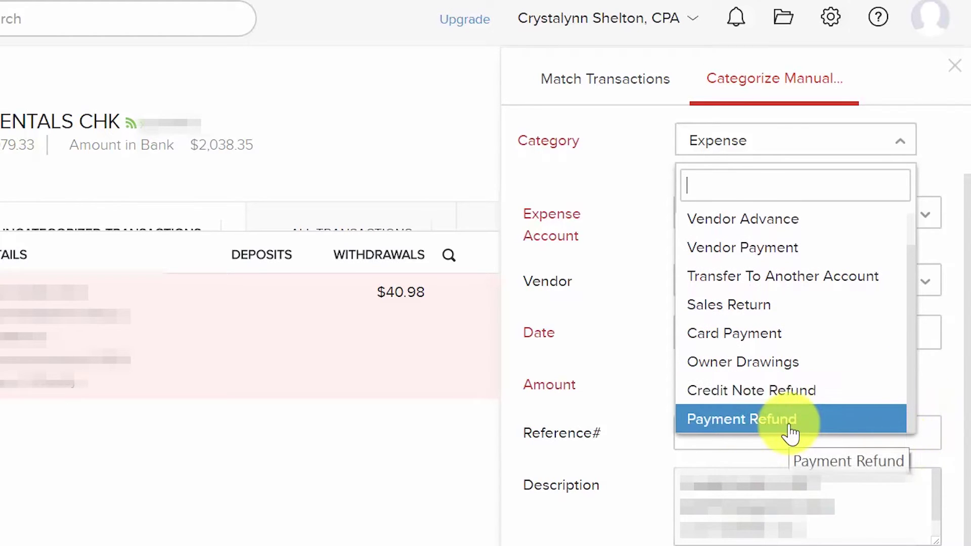
{"action": "scroll", "coordinate": [889, 218], "scroll_direction": "up", "scroll_amount": 1}
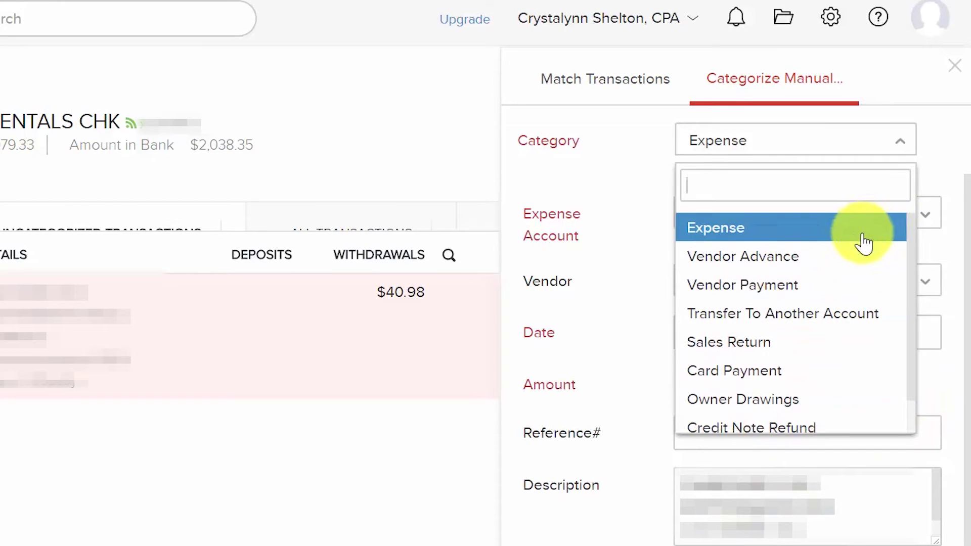
{"action": "left_click", "coordinate": [800, 242]}
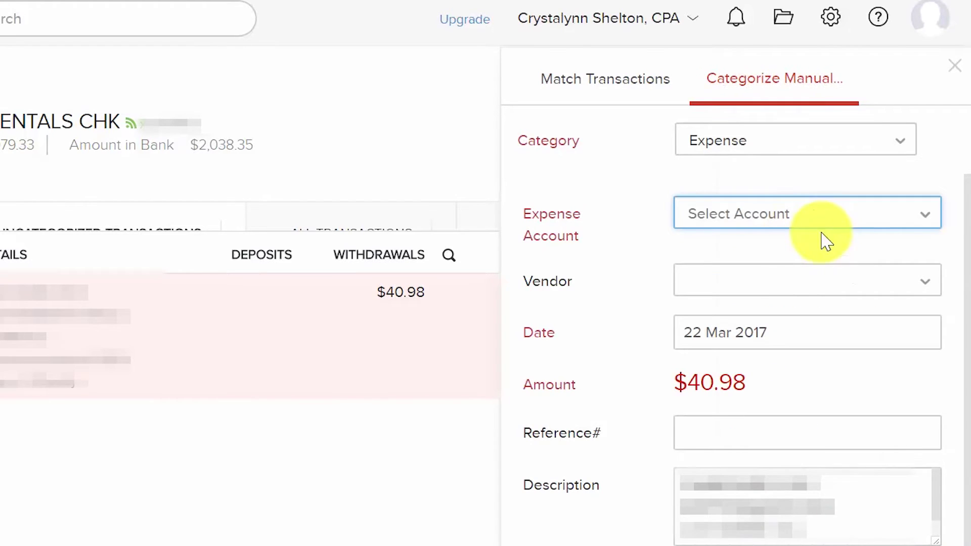
{"action": "left_click", "coordinate": [927, 223]}
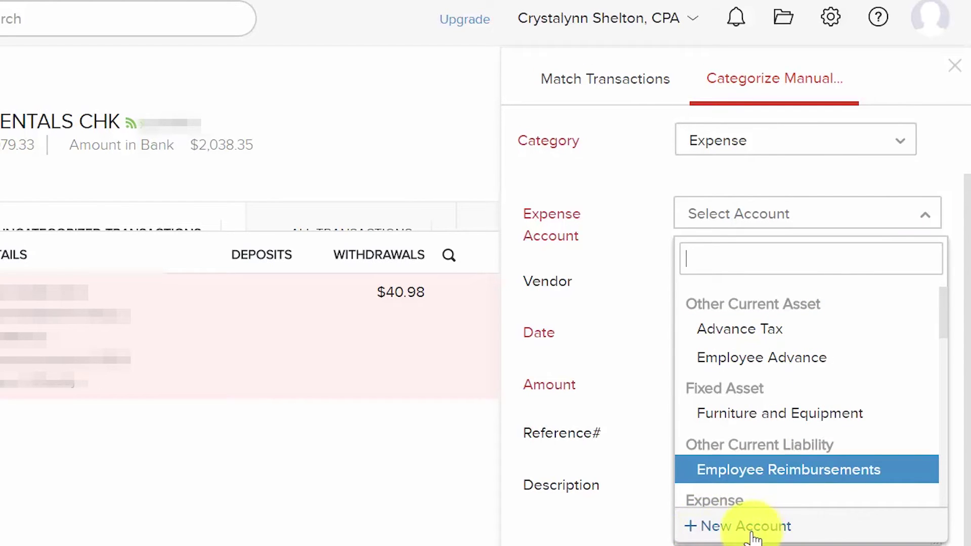
{"action": "left_click", "coordinate": [757, 470]}
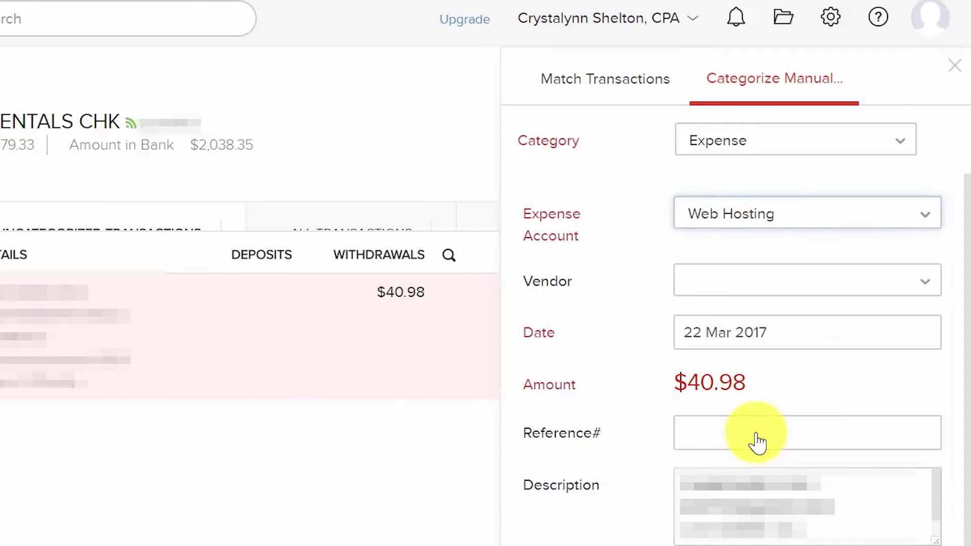
- Set the vendor to GoDaddy and check the amount, reference number and description fields
{"action": "left_click", "coordinate": [717, 288]}
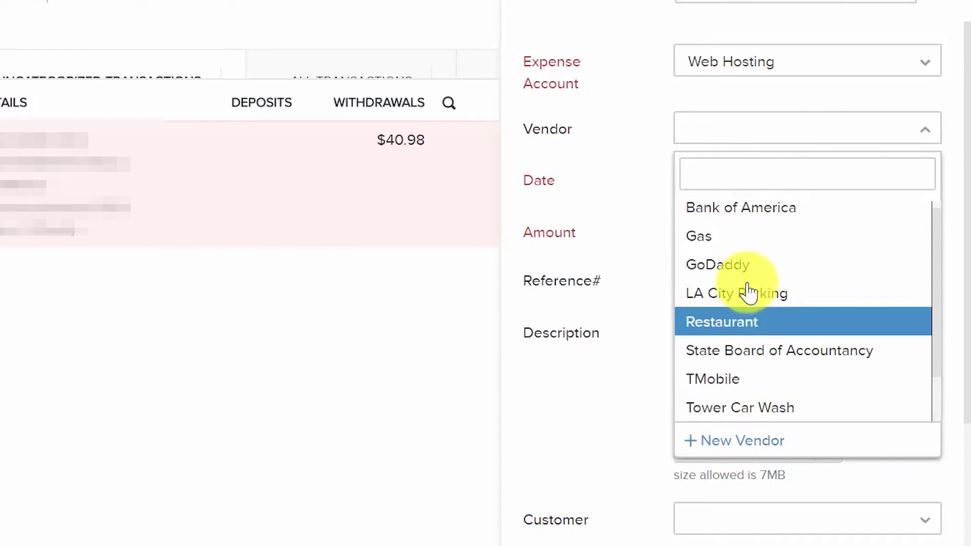
{"action": "left_click", "coordinate": [743, 264]}
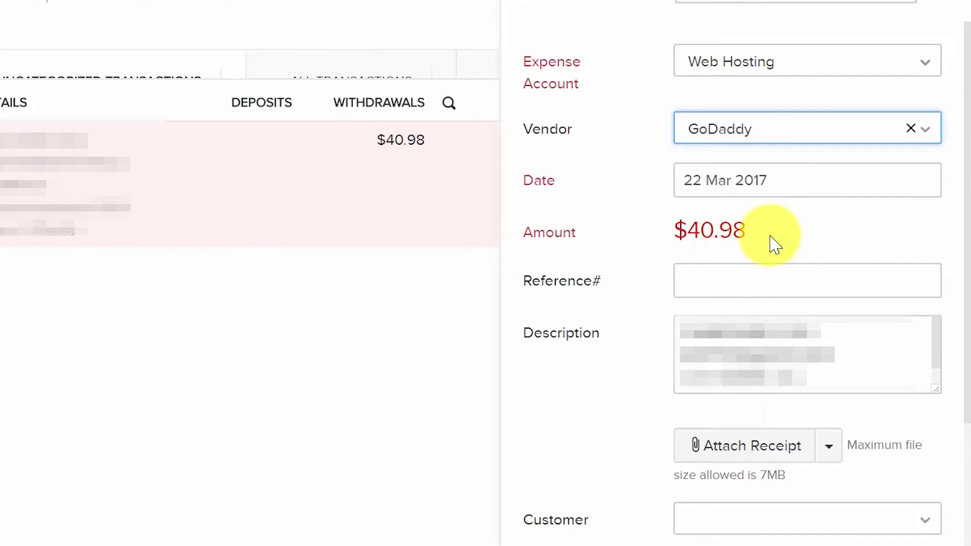
{"action": "left_click", "coordinate": [738, 232]}
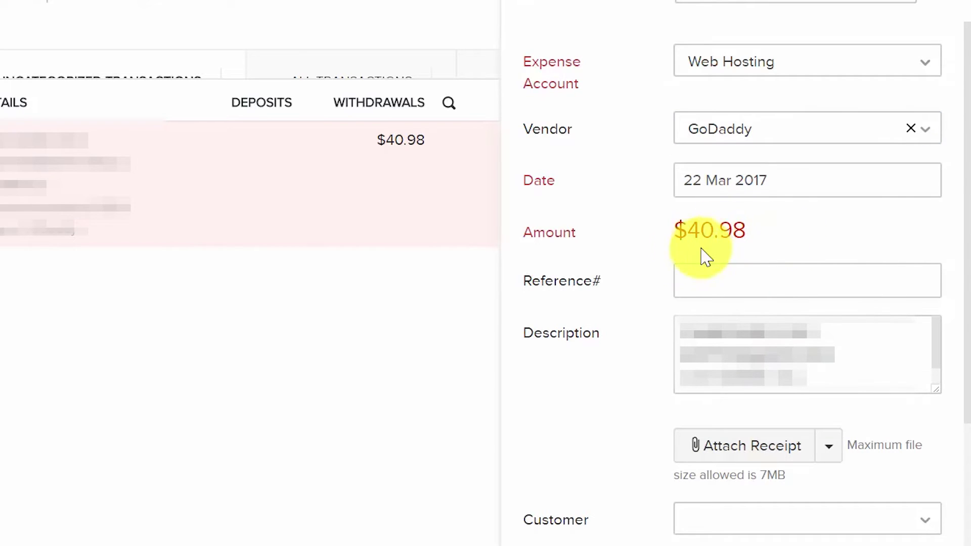
{"action": "left_click", "coordinate": [709, 289]}
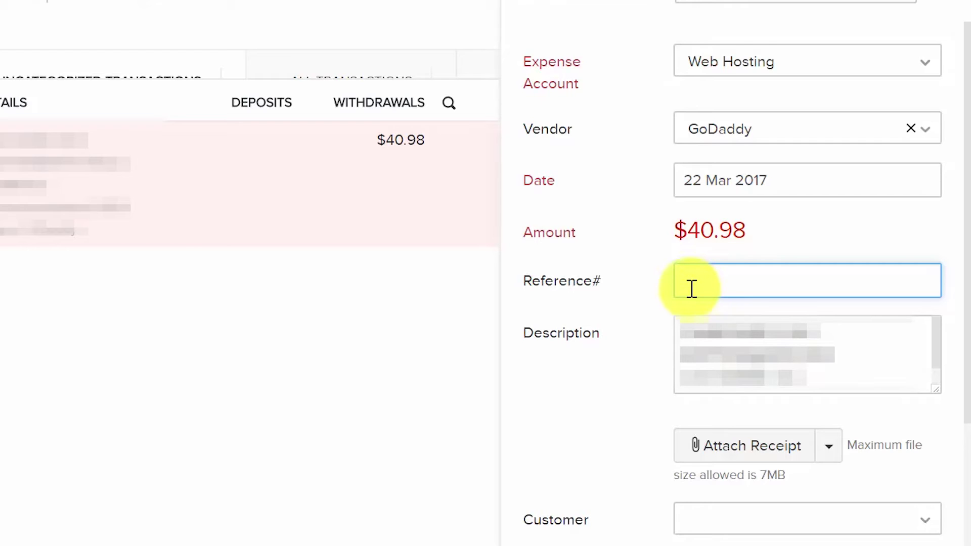
{"action": "left_click", "coordinate": [804, 366]}
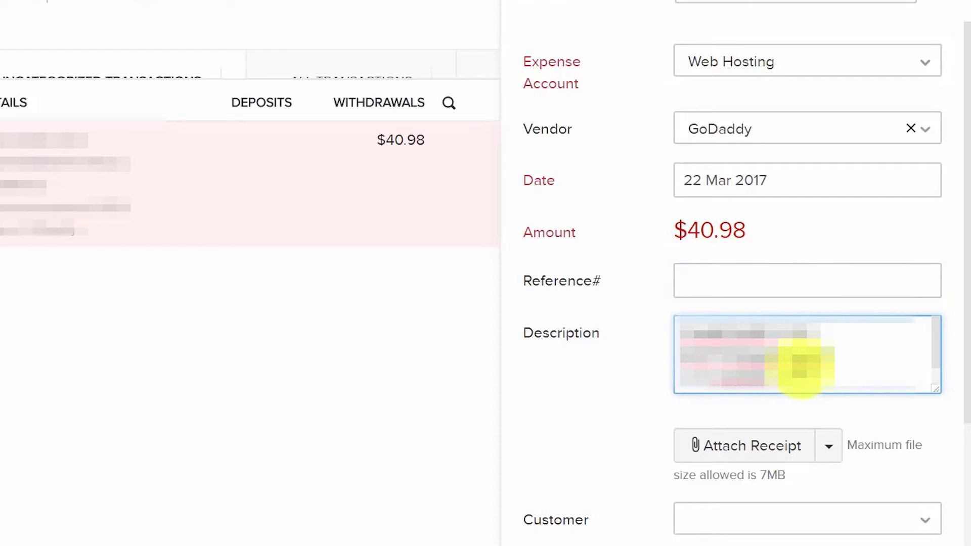
- Check the receipt attachment and customer options, leave them empty, and save the categorized transaction
{"action": "scroll", "coordinate": [804, 366], "scroll_direction": "down", "scroll_amount": 5}
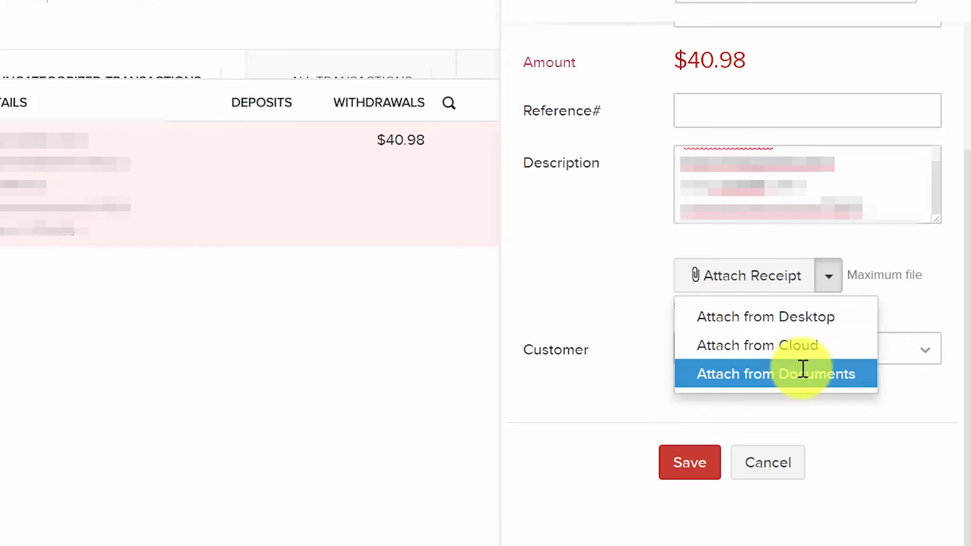
{"action": "left_click", "coordinate": [803, 369]}
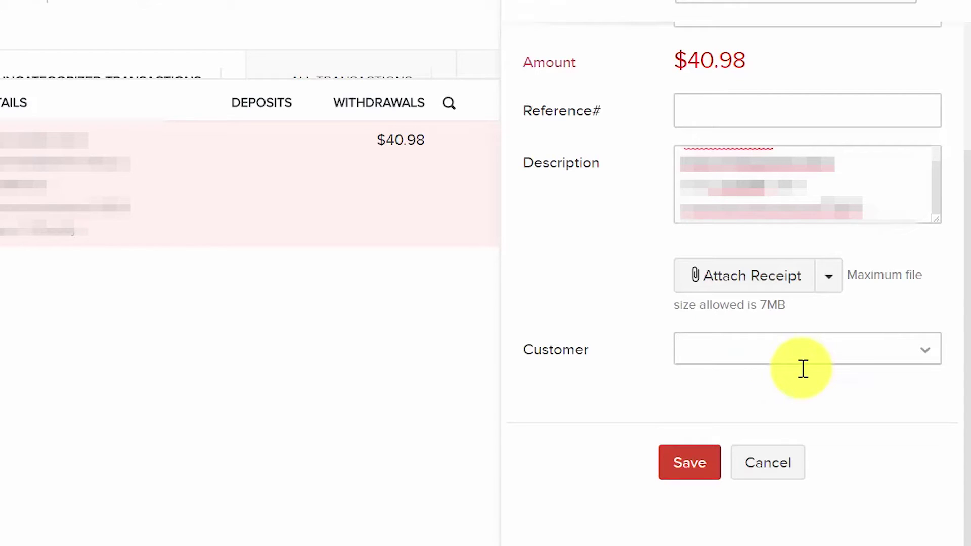
{"action": "left_click", "coordinate": [803, 369]}
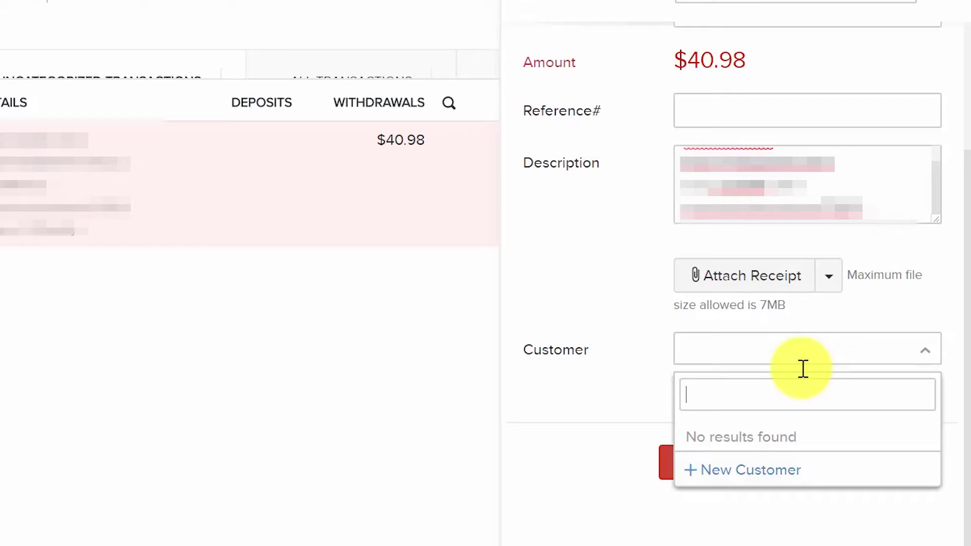
{"action": "left_click", "coordinate": [803, 369]}
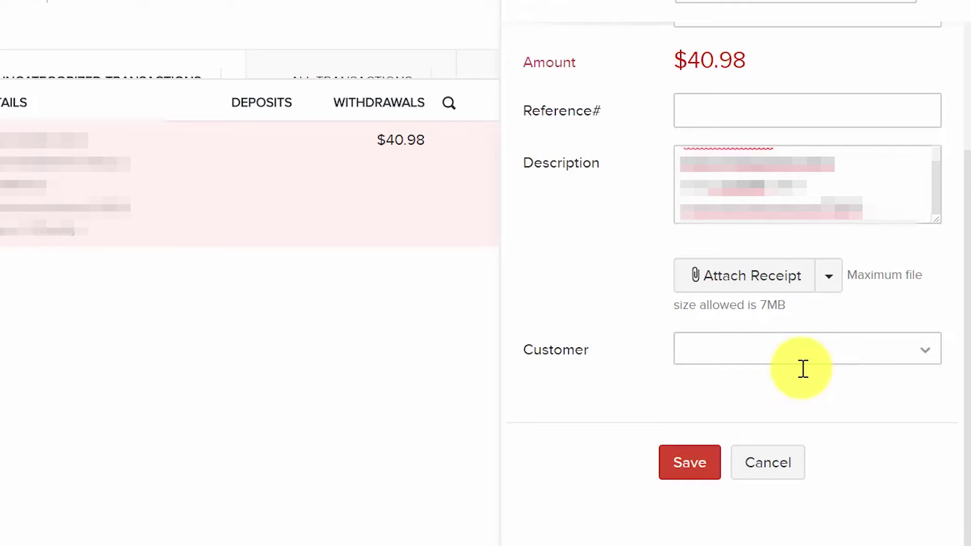
{"action": "key", "text": "Return"}
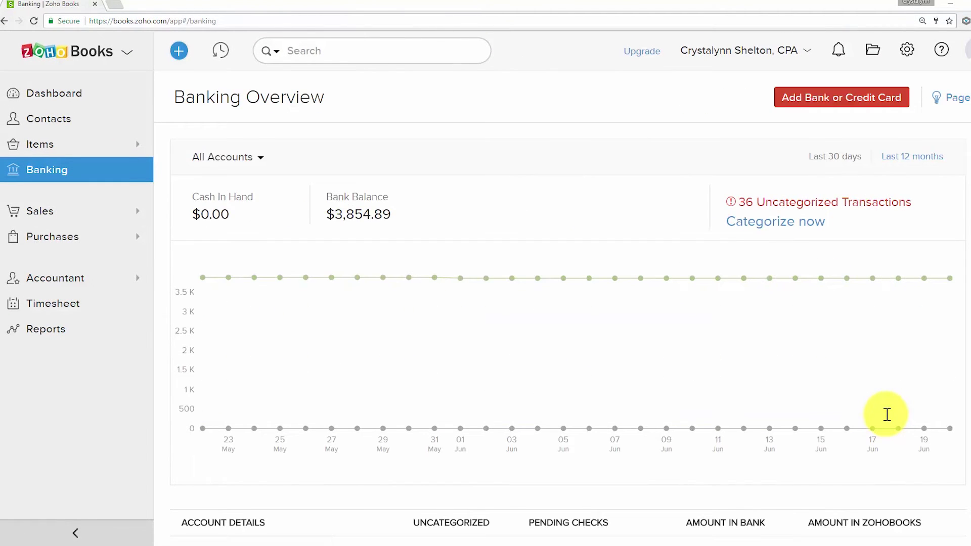
- Open the reconciliation history of the BUSINESS FUNDAMENTALS CHK account and begin a new reconciliation
{"action": "scroll", "coordinate": [887, 414], "scroll_direction": "down", "scroll_amount": 5}
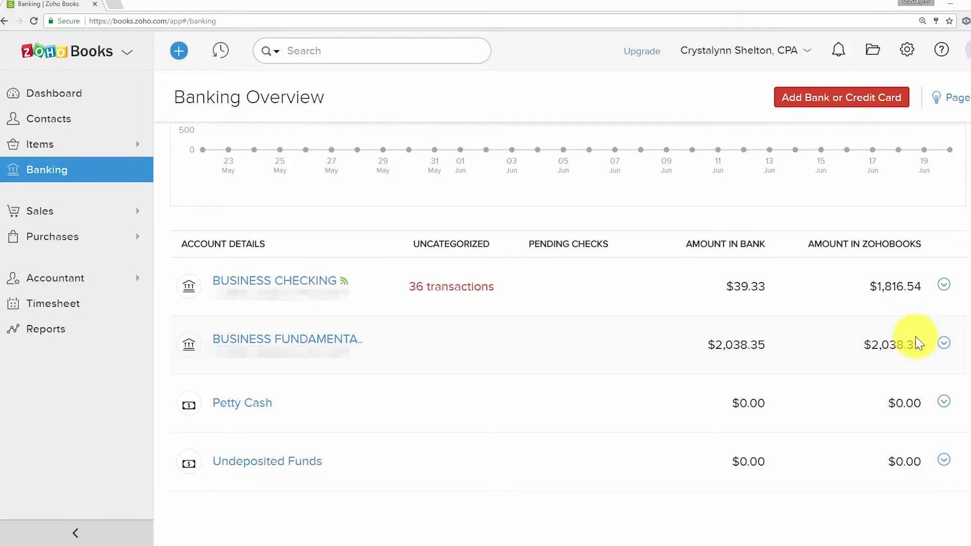
{"action": "left_click", "coordinate": [324, 345]}
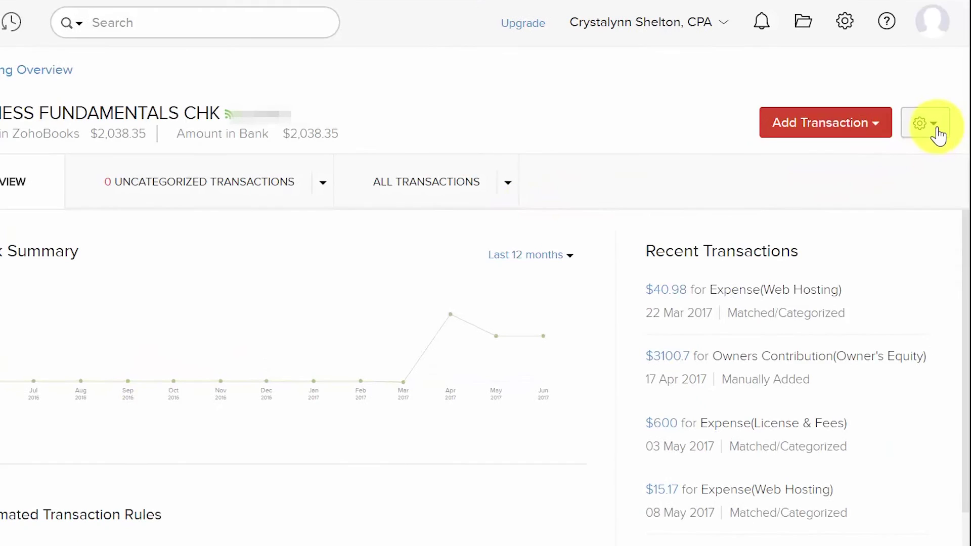
{"action": "left_click", "coordinate": [942, 127]}
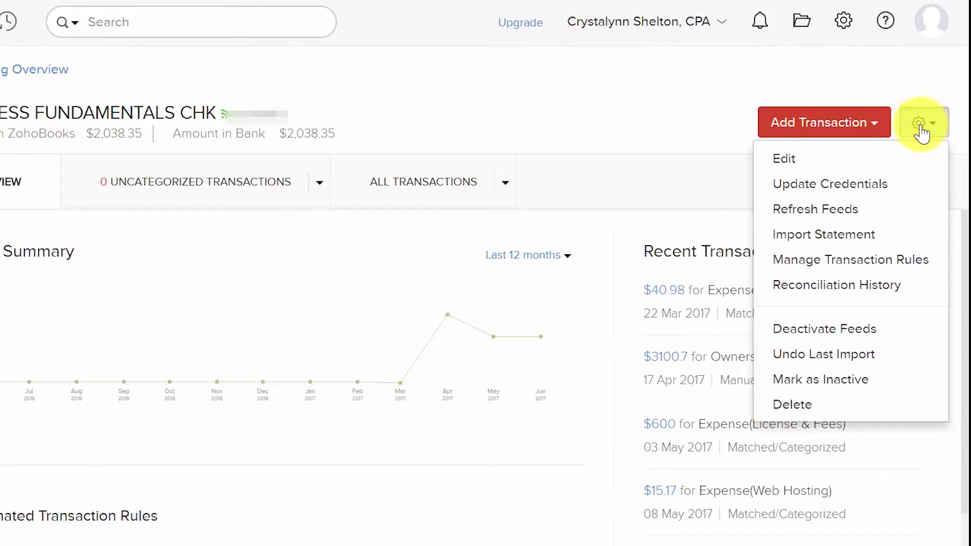
{"action": "left_click", "coordinate": [838, 296]}
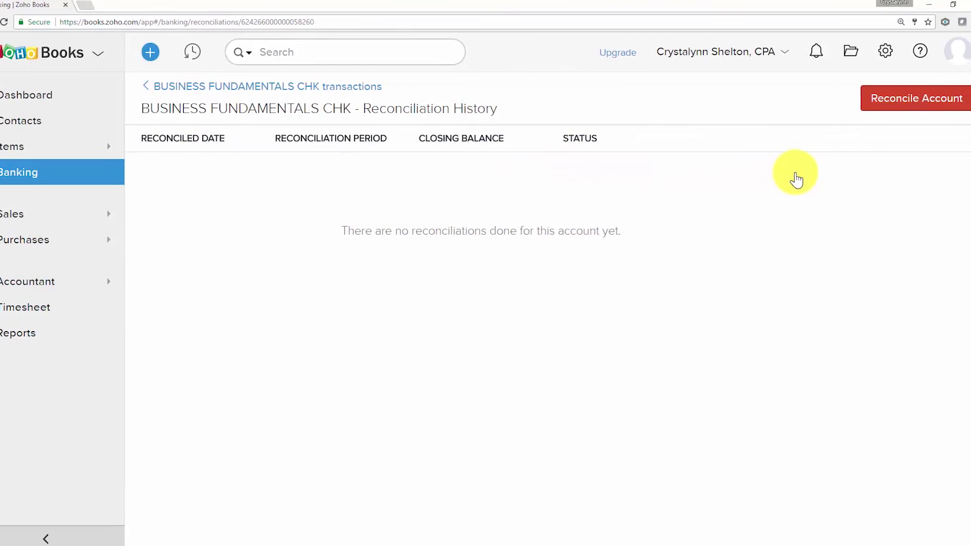
{"action": "left_click", "coordinate": [880, 114]}
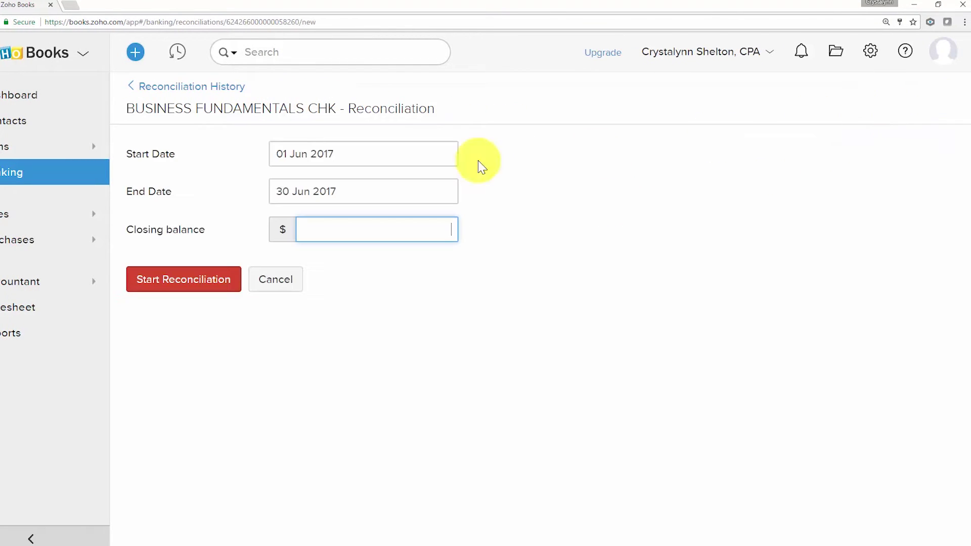
{"action": "left_click", "coordinate": [368, 157]}
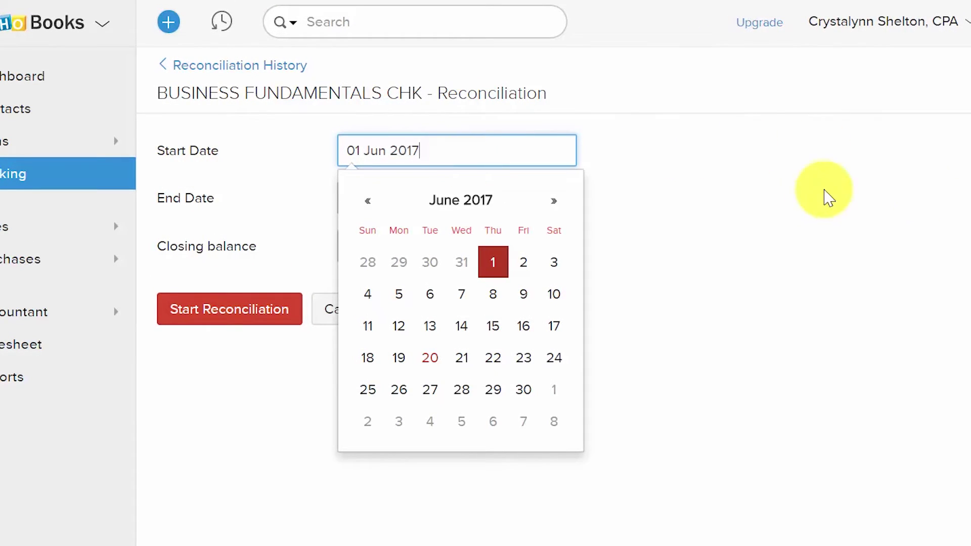
{"action": "left_click", "coordinate": [671, 216]}
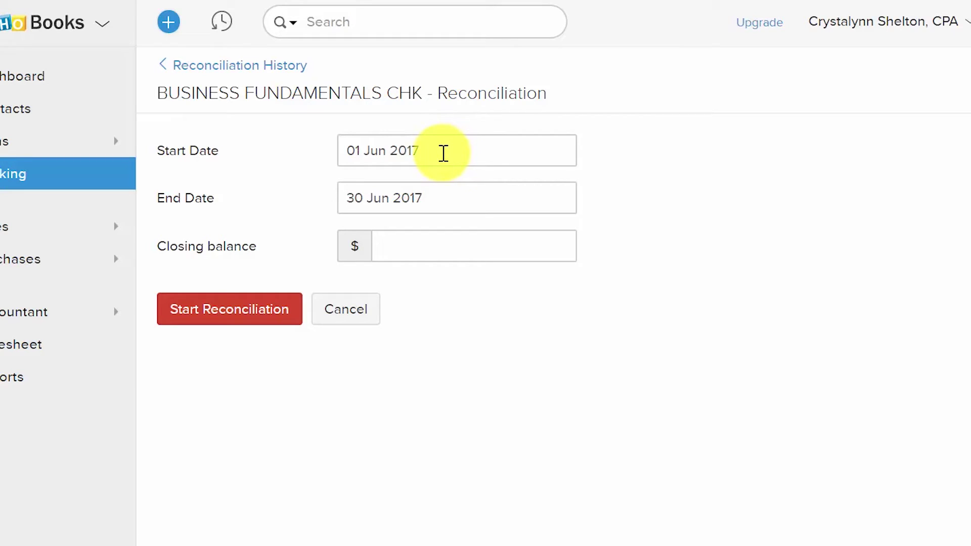
{"action": "left_click", "coordinate": [444, 152]}
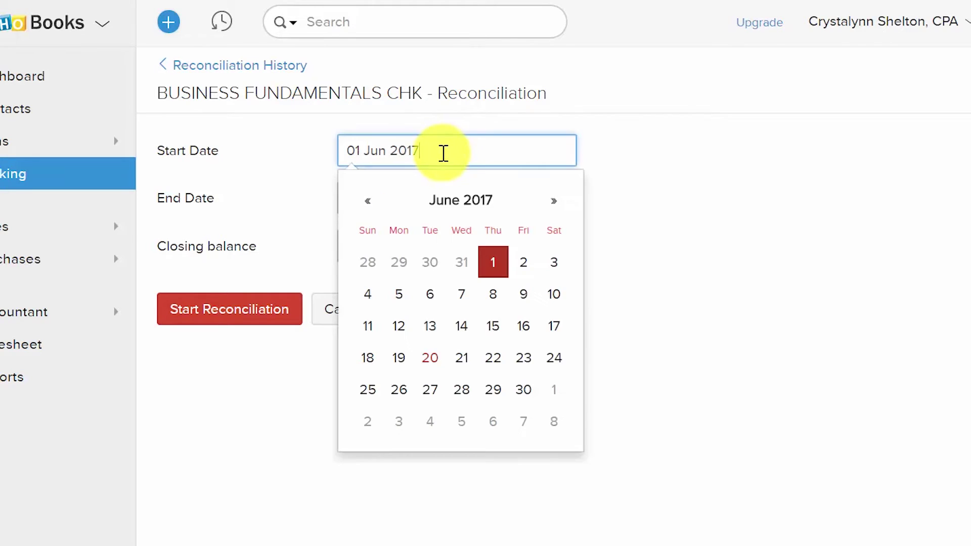
{"action": "left_click", "coordinate": [614, 188]}
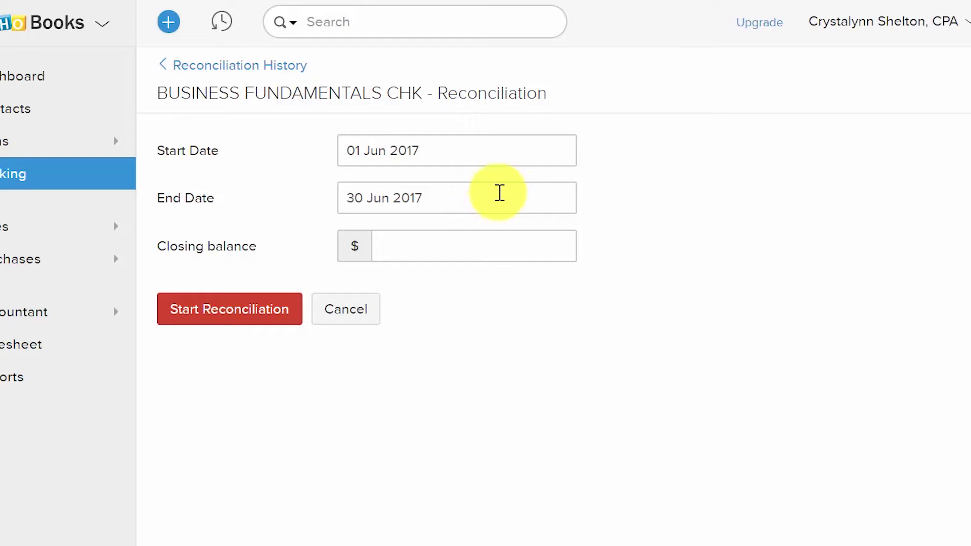
- Set the reconciliation's start date to 01 Apr 2017
{"action": "left_click", "coordinate": [484, 160]}
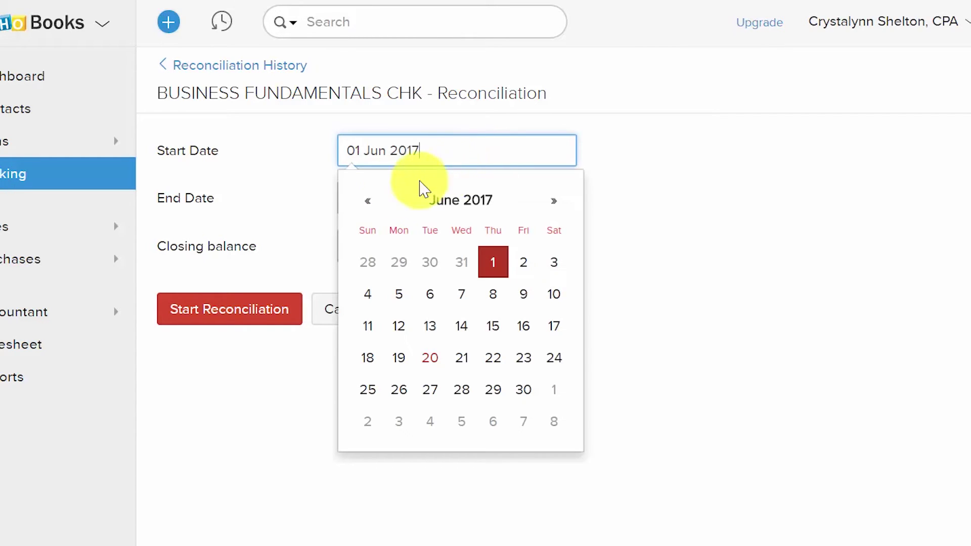
{"action": "left_click", "coordinate": [368, 204]}
{"action": "left_click", "coordinate": [369, 204]}
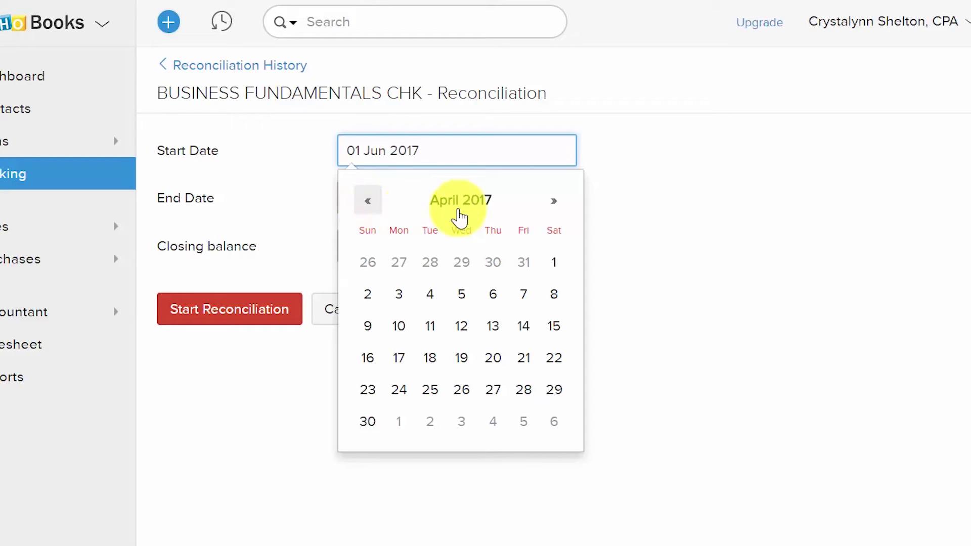
{"action": "left_click", "coordinate": [555, 266]}
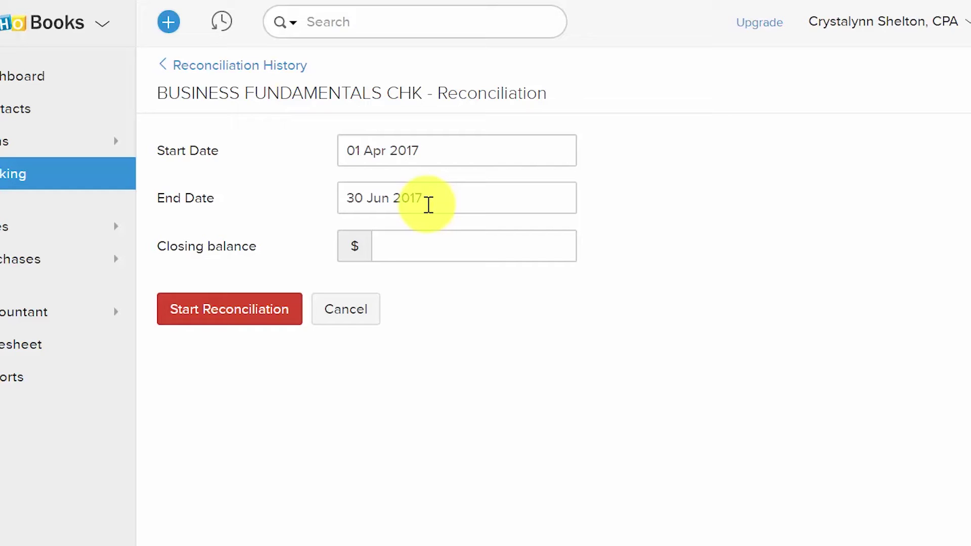
{"action": "left_click", "coordinate": [435, 150]}
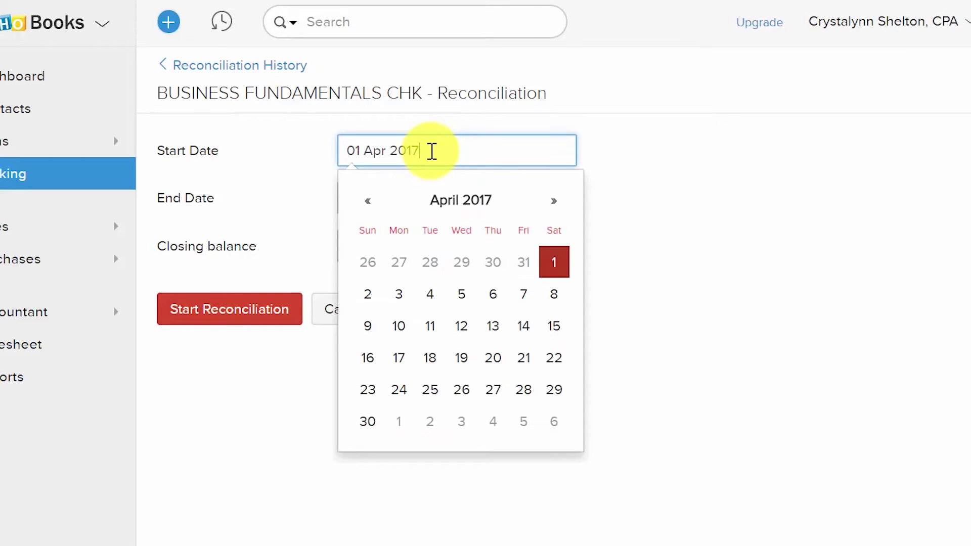
{"action": "left_click", "coordinate": [552, 263]}
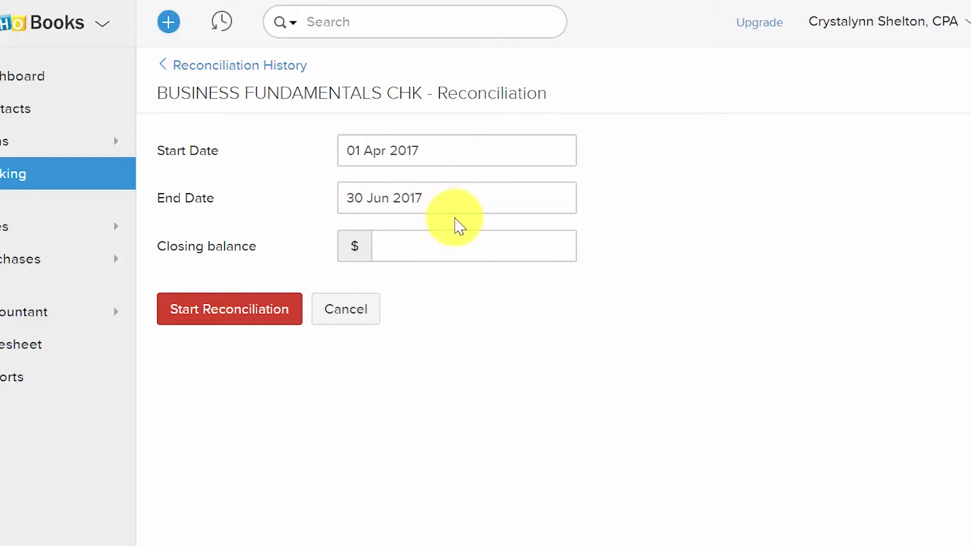
- Enter a closing balance of $2038.35, keep 30 Jun 2017 as the end date, and start the reconciliation
{"action": "left_click", "coordinate": [431, 255]}
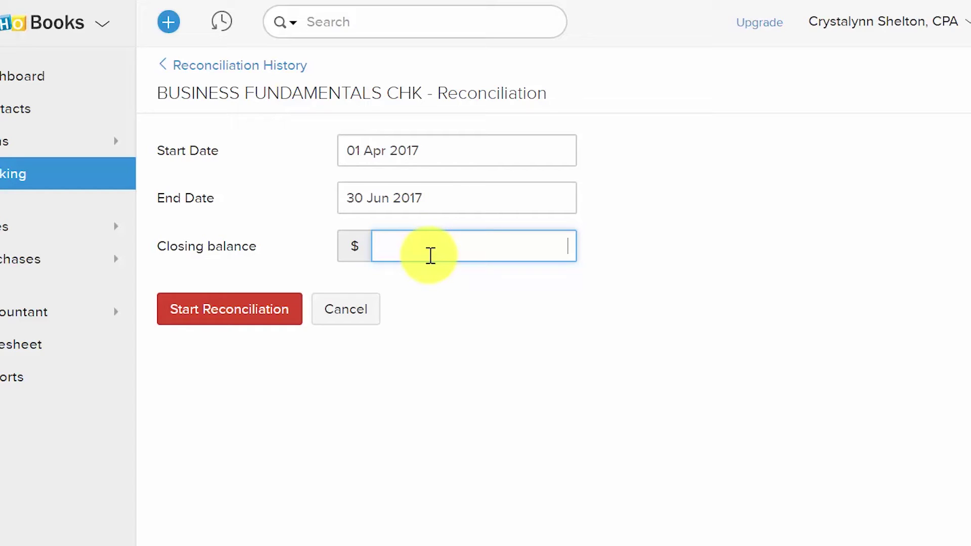
{"action": "left_click", "coordinate": [449, 202]}
{"action": "left_click", "coordinate": [456, 273]}
{"action": "left_click", "coordinate": [413, 249]}
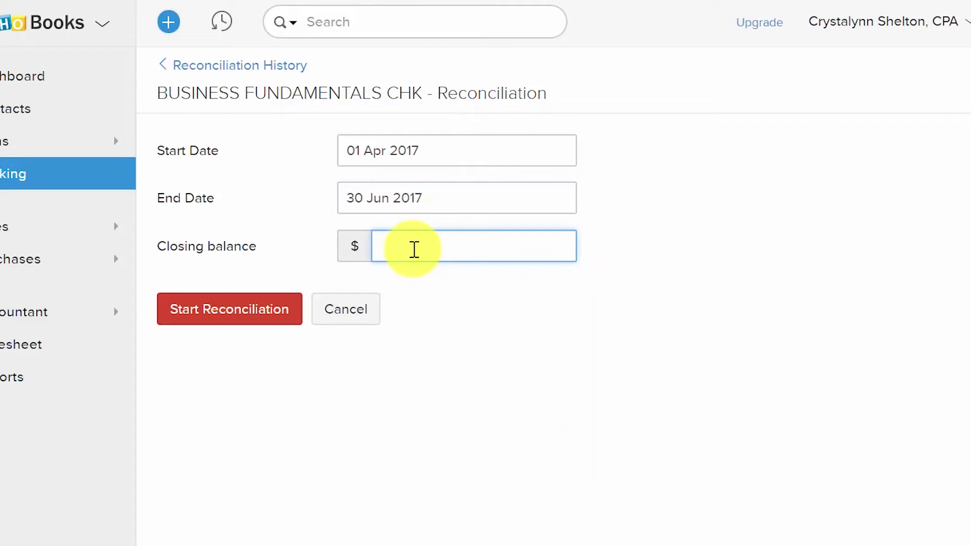
{"action": "type", "text": "2038.35"}
{"action": "left_click", "coordinate": [219, 326]}
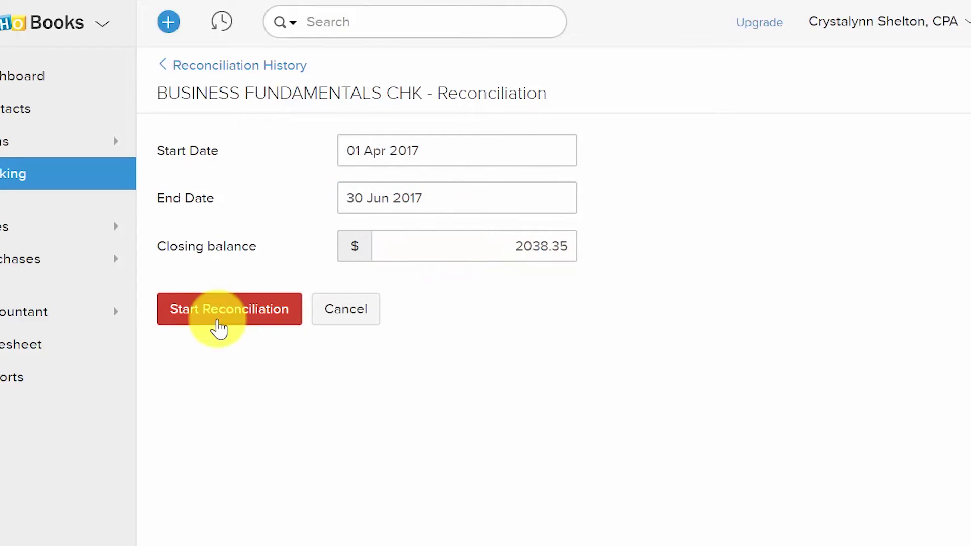
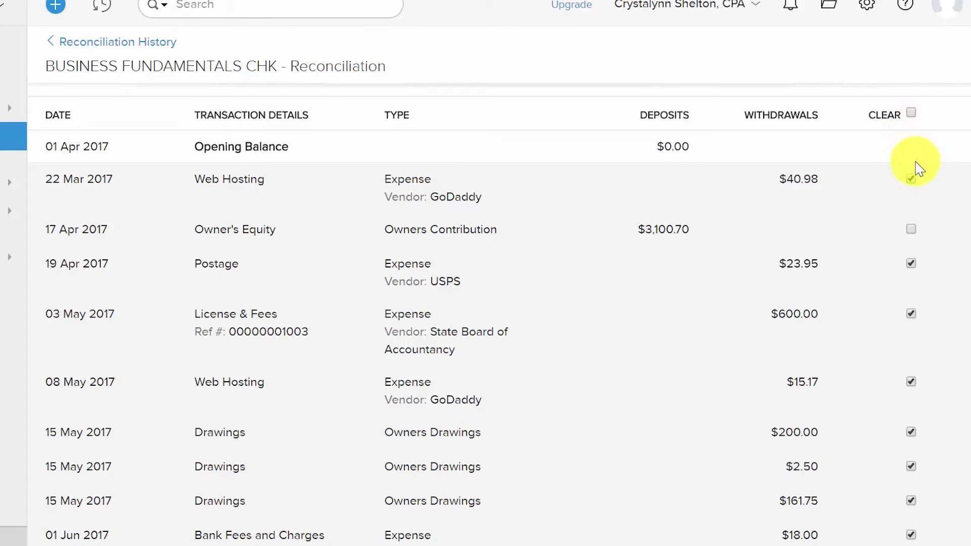
- Mark the 17 Apr 2017 Owner's Equity deposit as cleared and review the clear marks on all listed transactions
{"action": "left_click", "coordinate": [912, 230]}
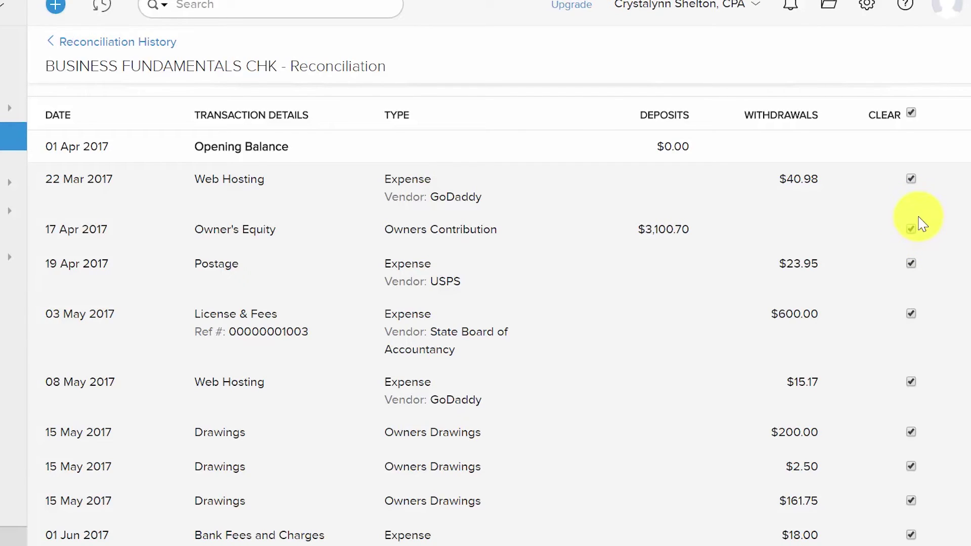
{"action": "scroll", "coordinate": [890, 225], "scroll_direction": "down", "scroll_amount": 6}
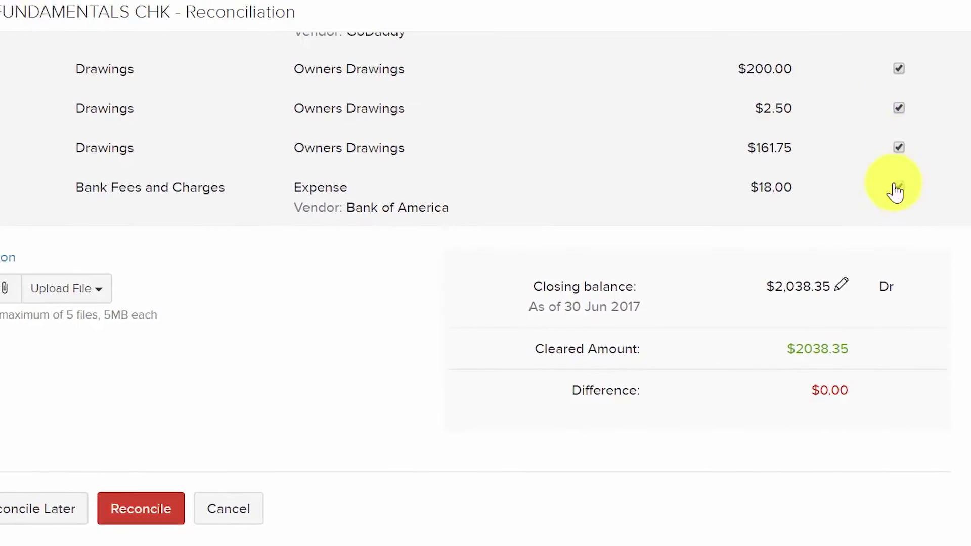
{"action": "scroll", "coordinate": [912, 207], "scroll_direction": "up", "scroll_amount": 3}
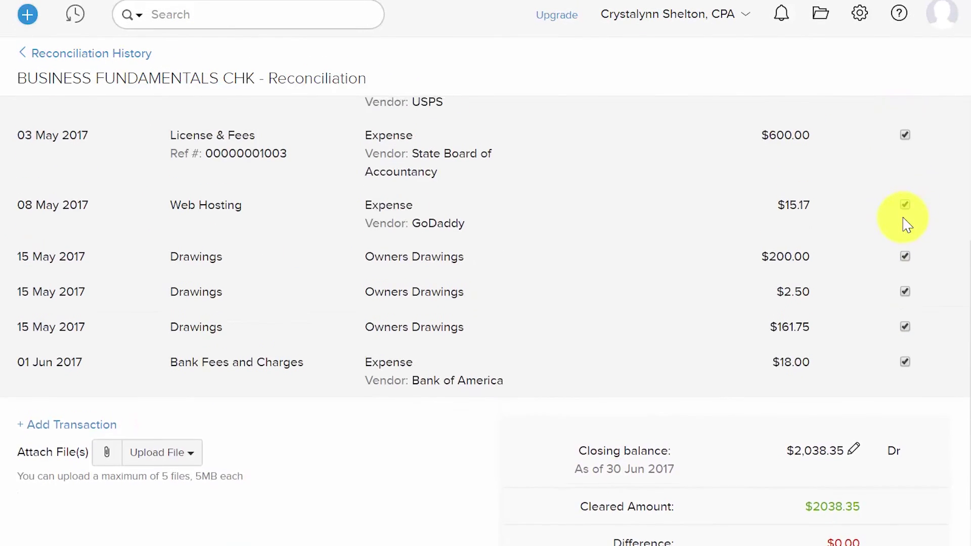
{"action": "scroll", "coordinate": [905, 223], "scroll_direction": "up", "scroll_amount": 5}
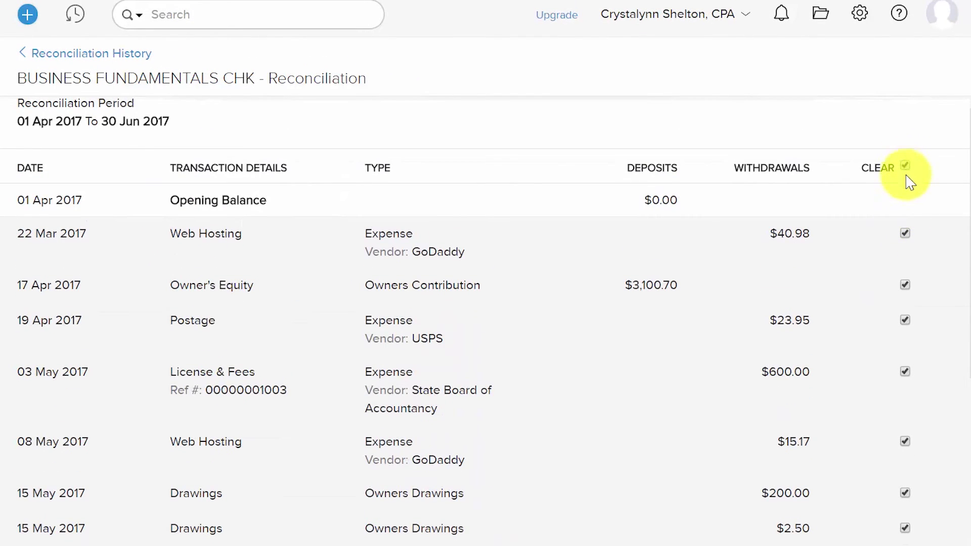
{"action": "scroll", "coordinate": [908, 314], "scroll_direction": "down", "scroll_amount": 7}
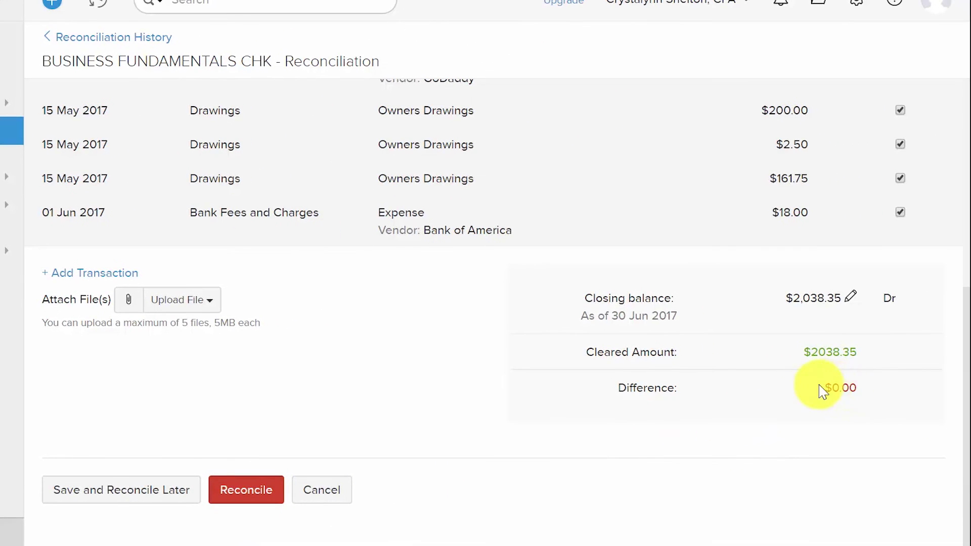
- Check the difference between closing balance and cleared amount, then reconcile the account and review its reconciliation history entry
{"action": "left_click_drag", "start_coordinate": [802, 399], "coordinate": [862, 385]}
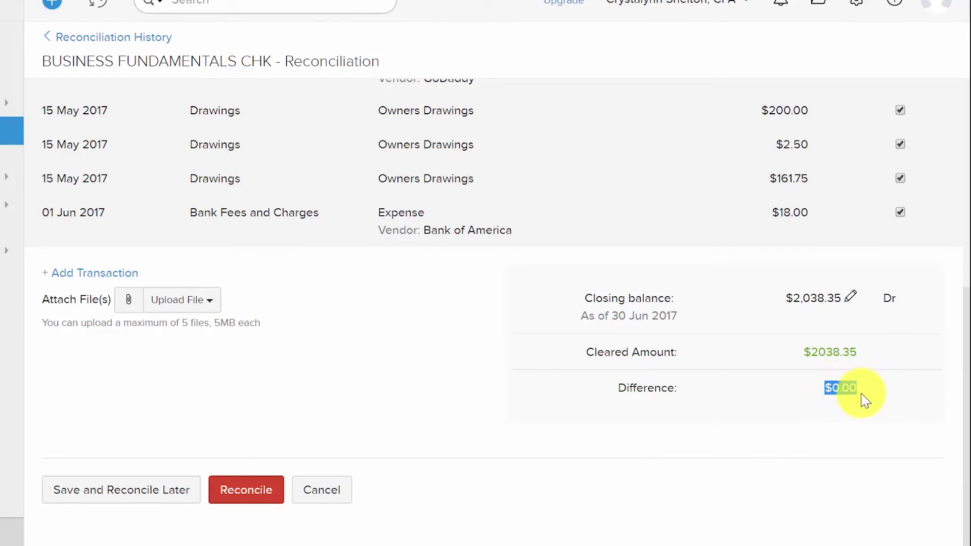
{"action": "left_click", "coordinate": [790, 412]}
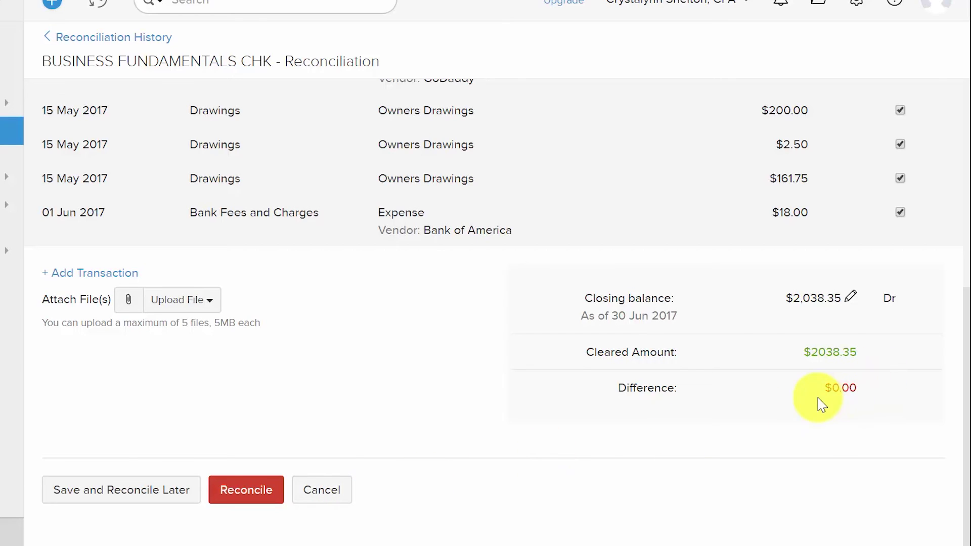
{"action": "left_click", "coordinate": [245, 498]}
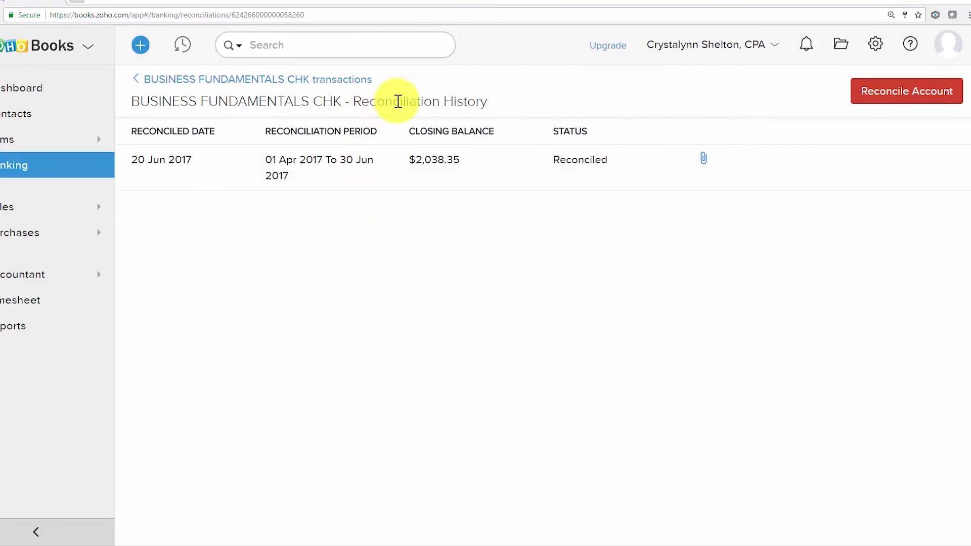
{"action": "left_click_drag", "start_coordinate": [500, 108], "coordinate": [360, 121]}
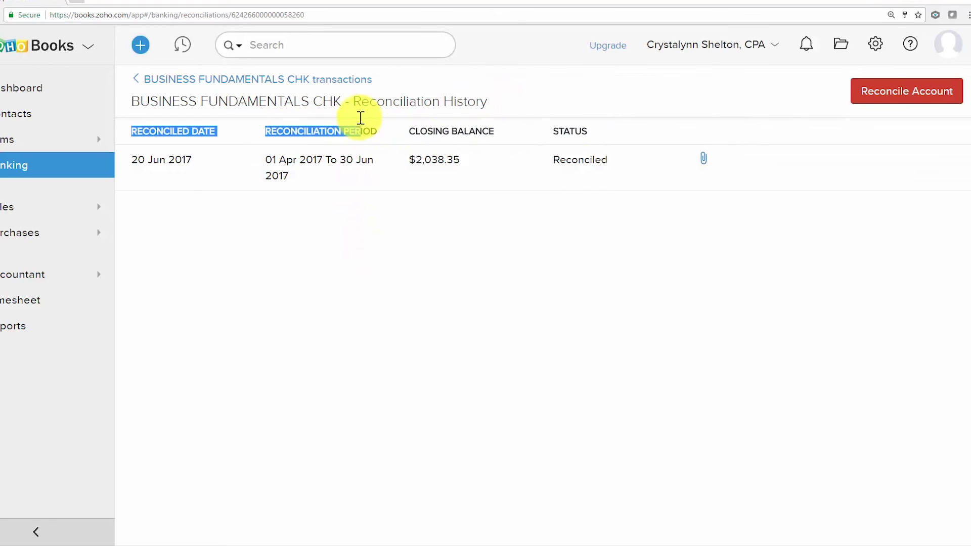
{"action": "left_click", "coordinate": [371, 200]}
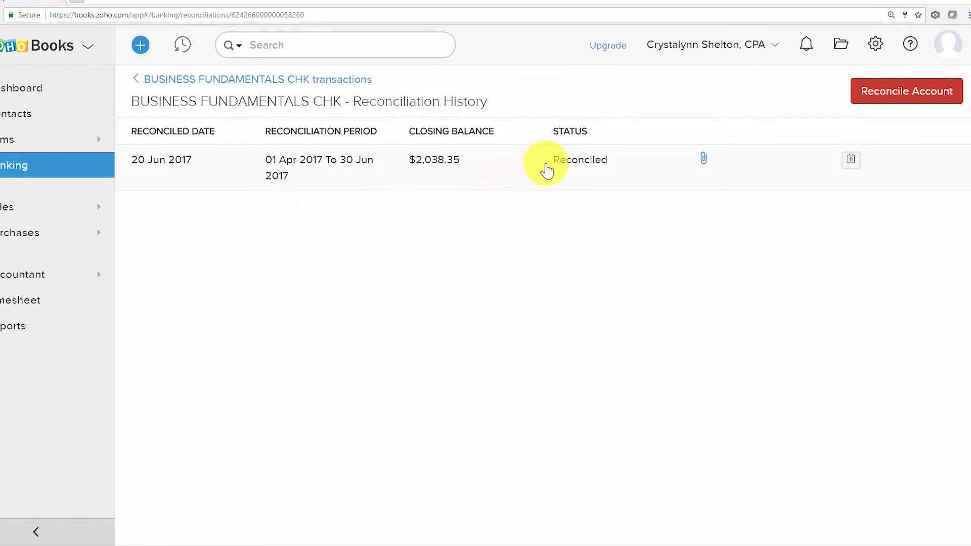